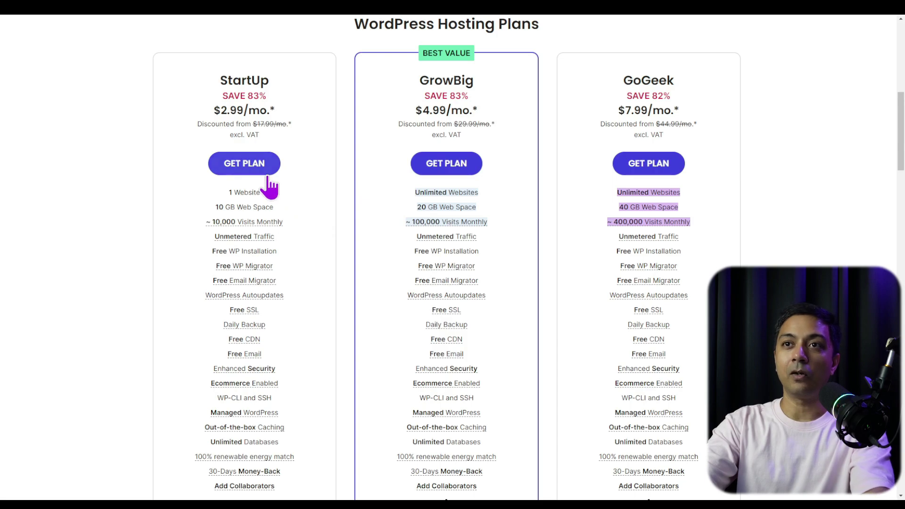
# - Select the StartUp hosting plan with GET PLAN
pyautogui.click(265, 172)
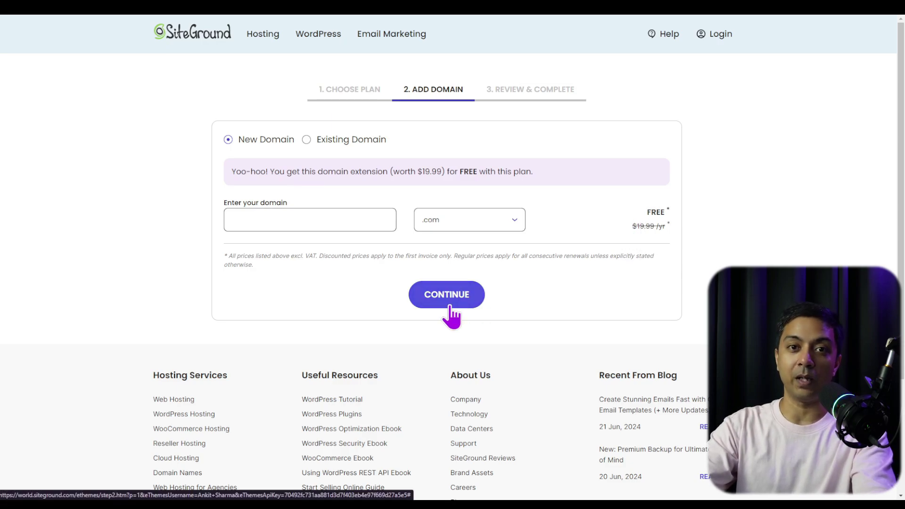
# - Use the existing domain buildadiviwebsite.com and continue to the review step
pyautogui.click(306, 140)
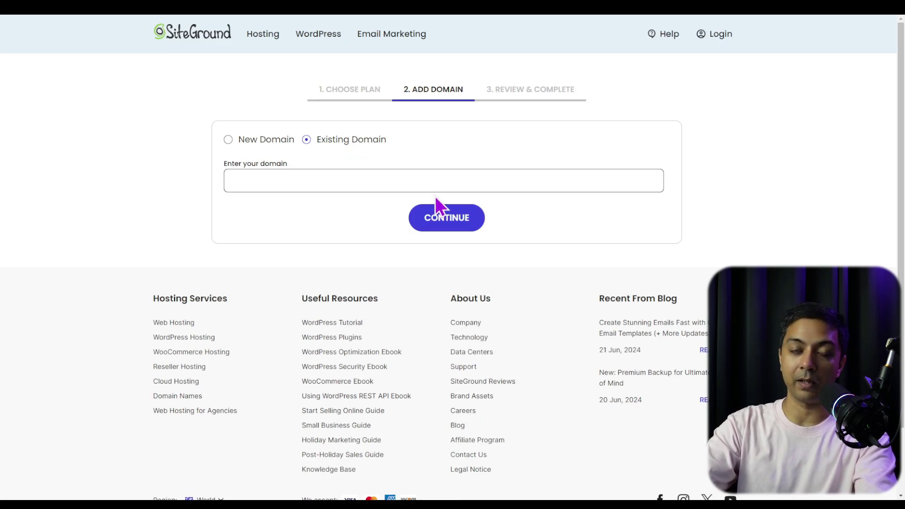
pyautogui.click(281, 185)
pyautogui.write('buildadiviwebsite.com')
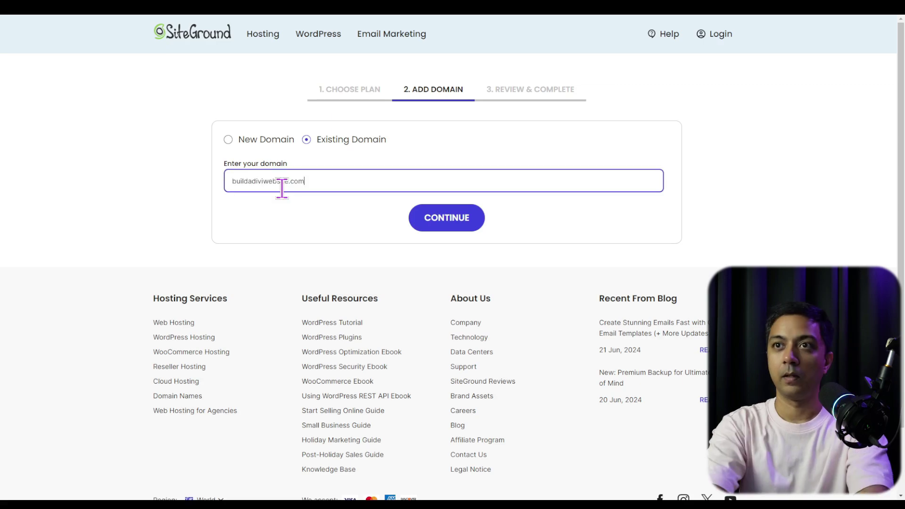
pyautogui.click(438, 226)
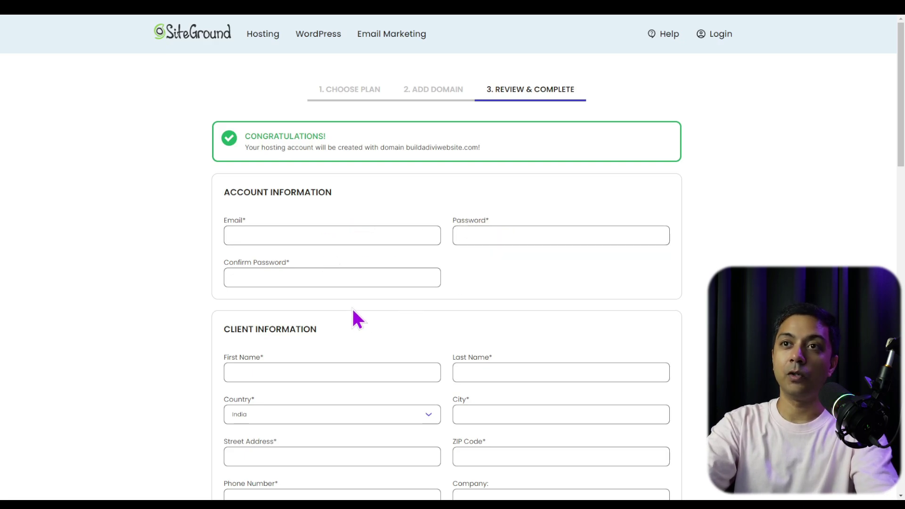
# - Scroll through the Review & Complete account, payment and order details
pyautogui.scroll(-4, 531, 303)
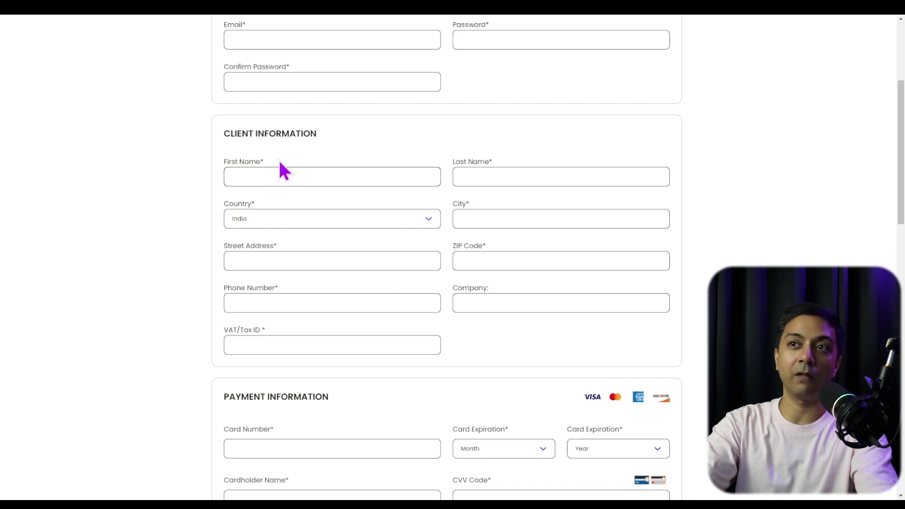
pyautogui.scroll(-4, 232, 198)
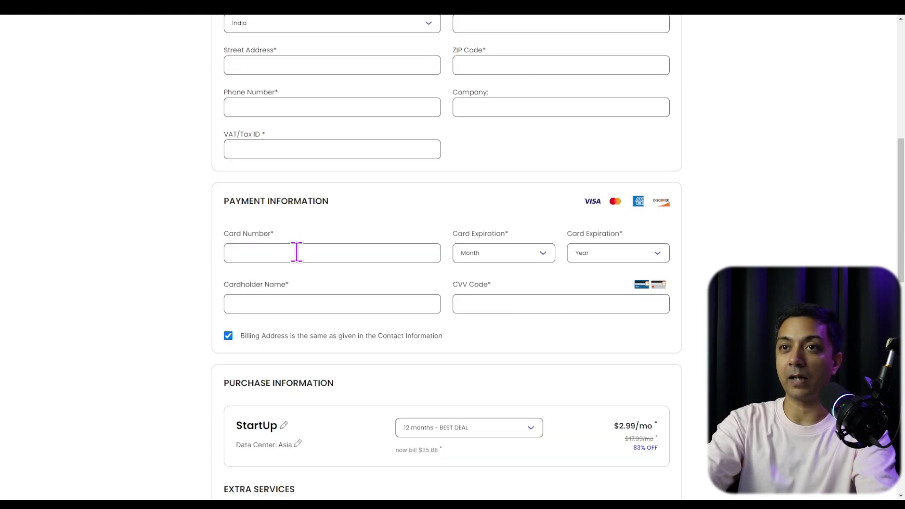
pyautogui.scroll(-6, 394, 281)
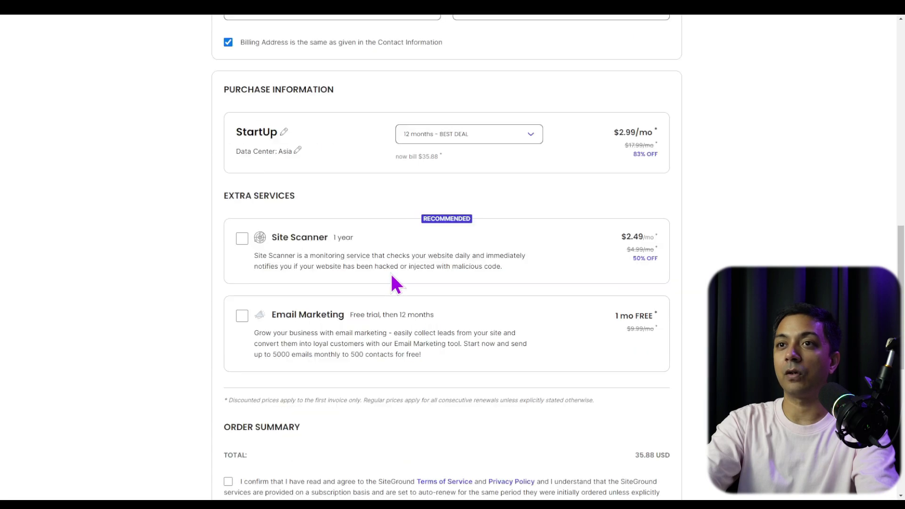
pyautogui.scroll(-4, 394, 281)
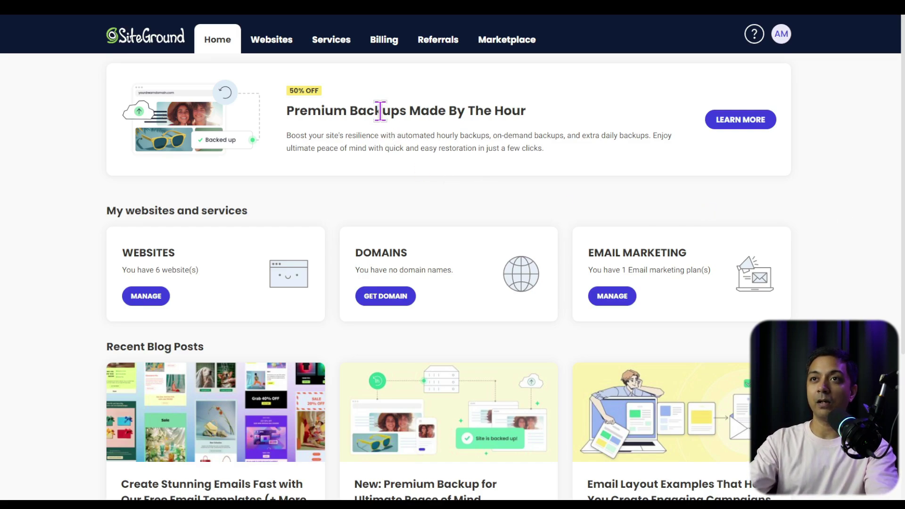
# - Start a new website from the Websites list using a temporary domain
pyautogui.click(289, 47)
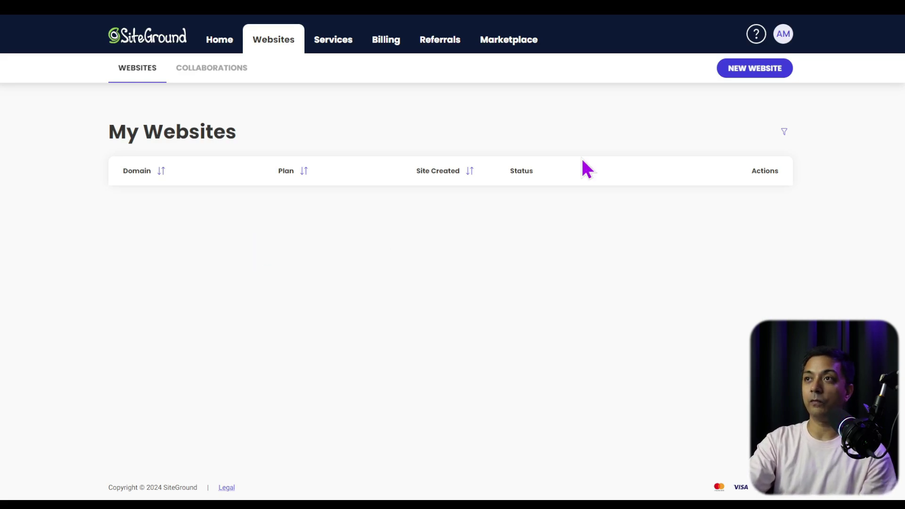
pyautogui.click(744, 72)
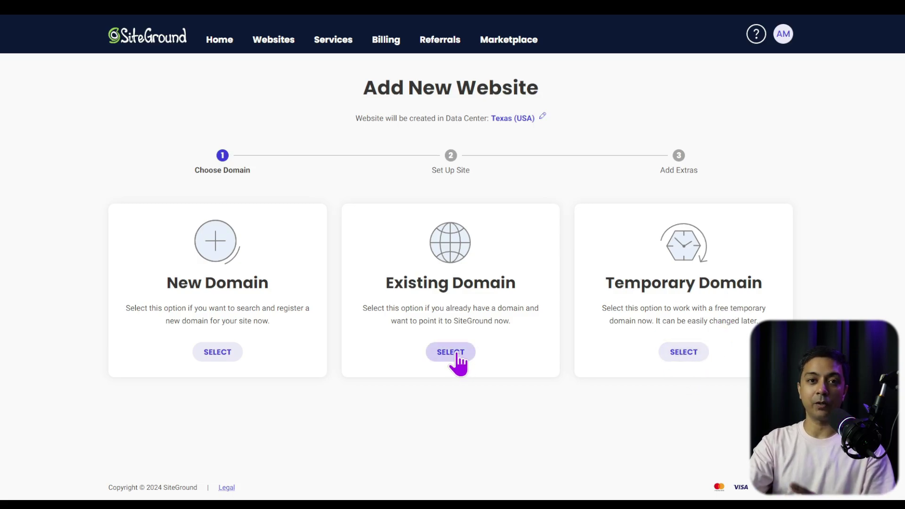
pyautogui.click(672, 356)
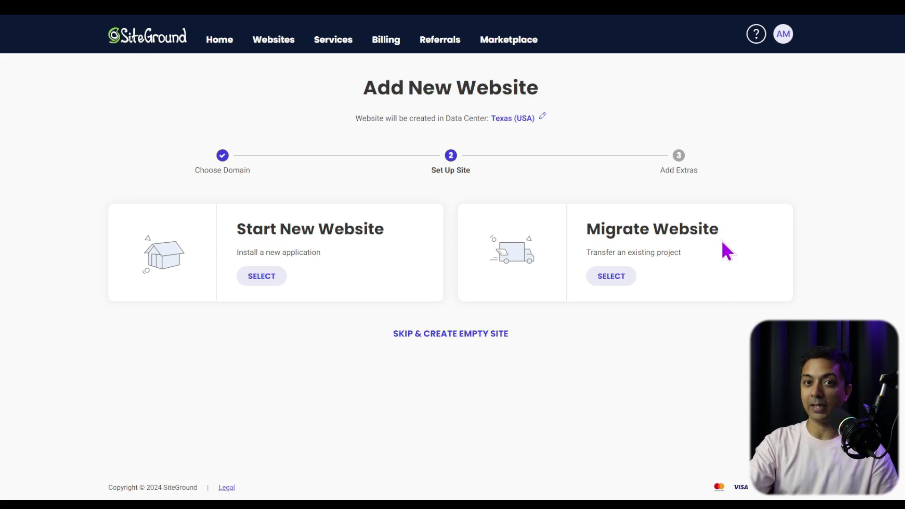
# - Choose Start New Website instead of migrating an existing one
pyautogui.click(260, 283)
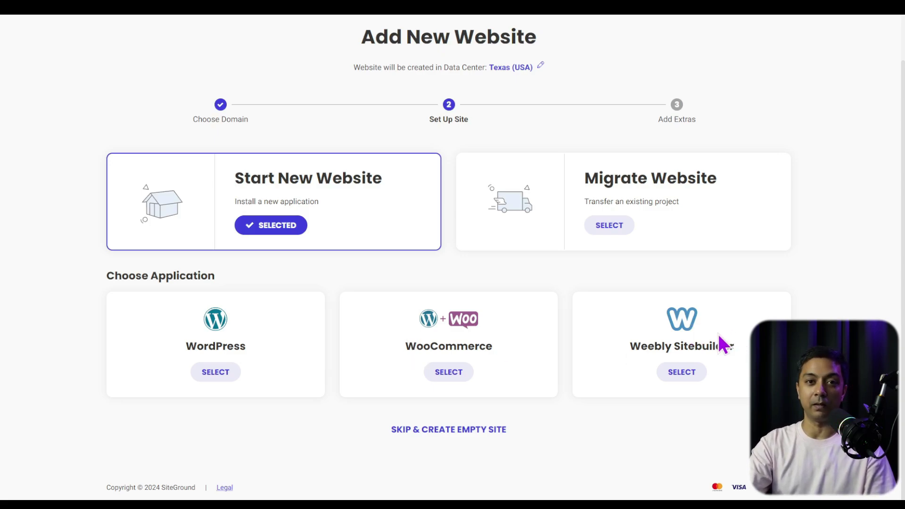
# - Pick WordPress with a generated strong admin password and continue to extras
pyautogui.click(216, 372)
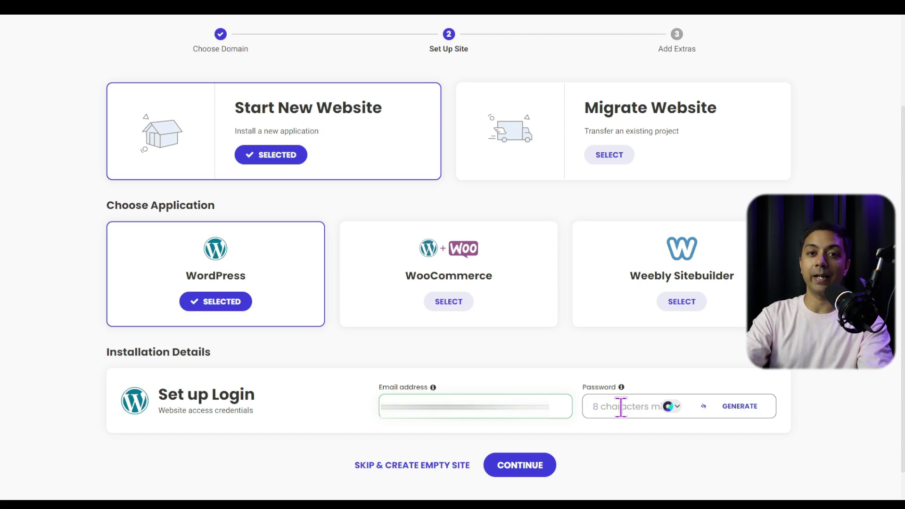
pyautogui.click(740, 407)
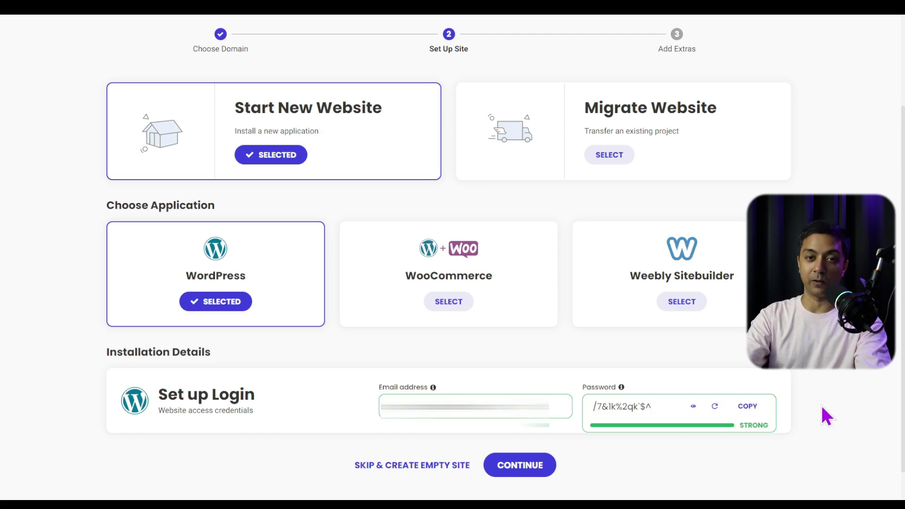
pyautogui.scroll(-1, 806, 415)
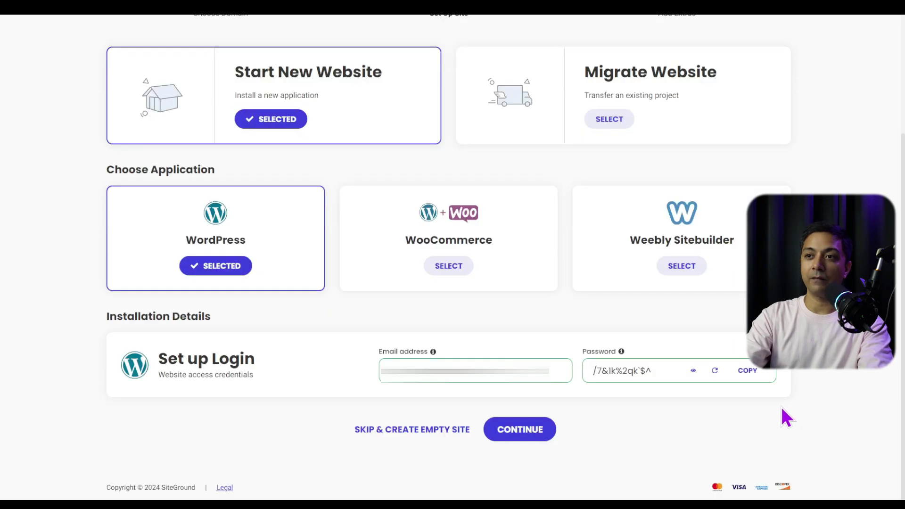
pyautogui.click(518, 431)
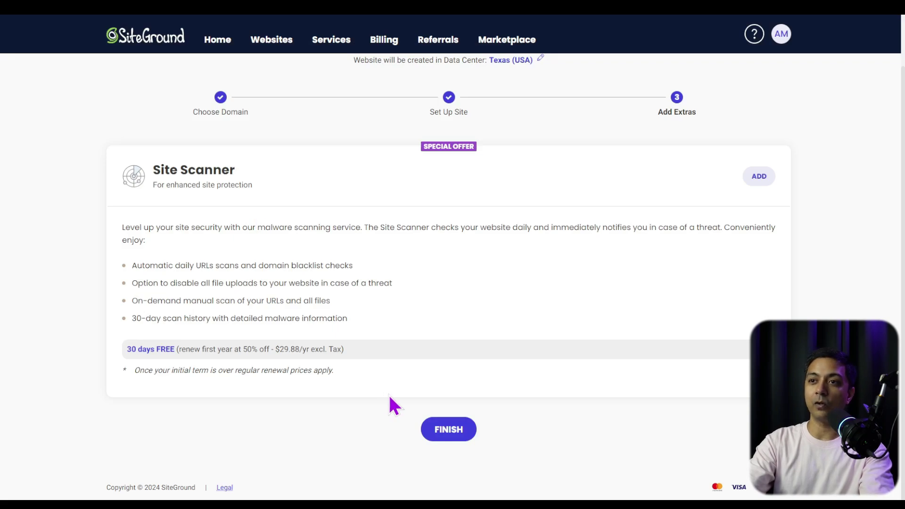
# - Finish the site setup, skipping the Site Scanner extra
pyautogui.click(450, 440)
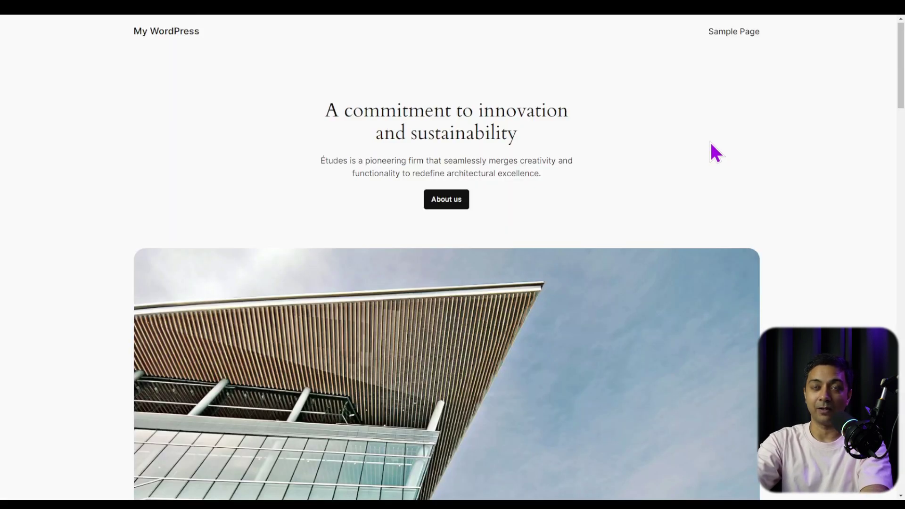
# - Go back to My Websites to see the new sg-host.com site listed as Active
pyautogui.scroll(-15, 712, 151)
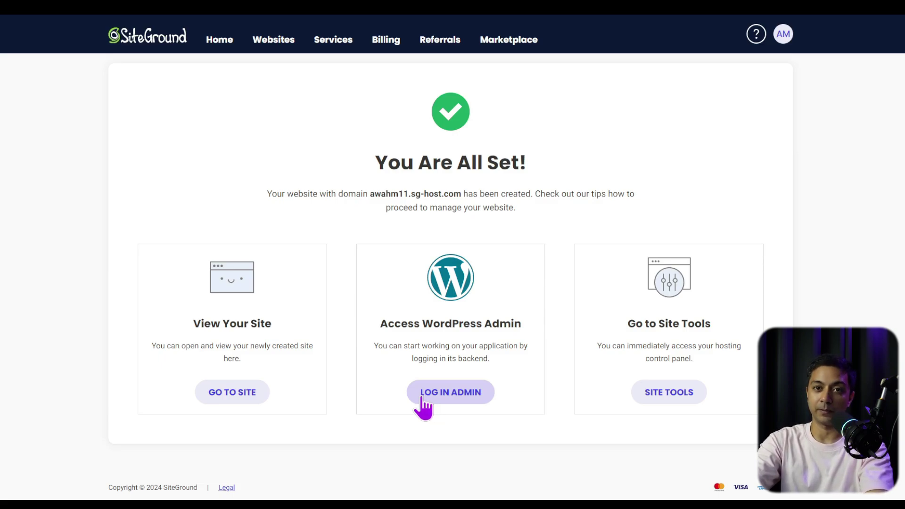
pyautogui.click(272, 39)
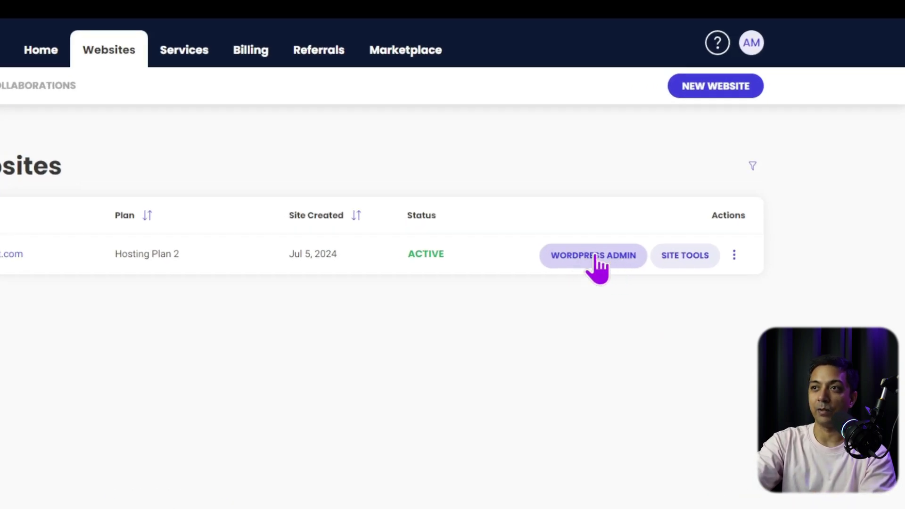
# - Open the new site's WordPress admin and exit the starter wizard
pyautogui.click(588, 259)
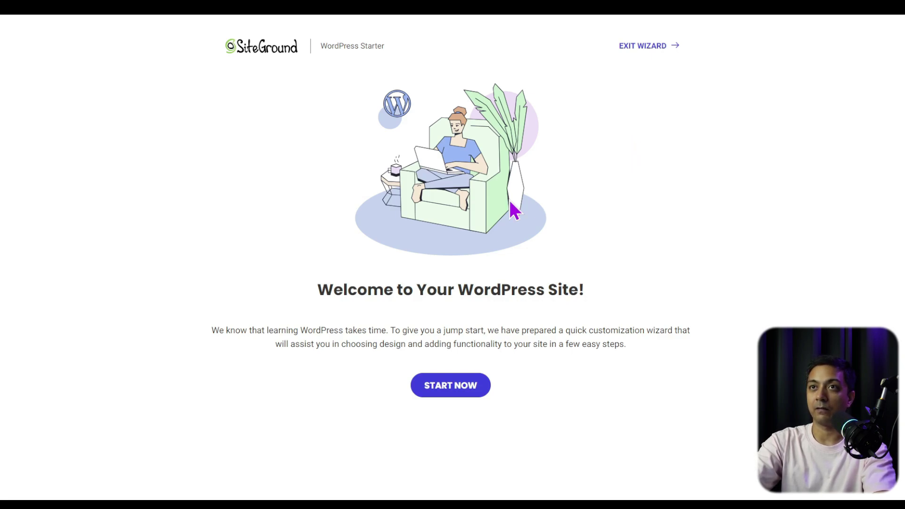
pyautogui.click(638, 51)
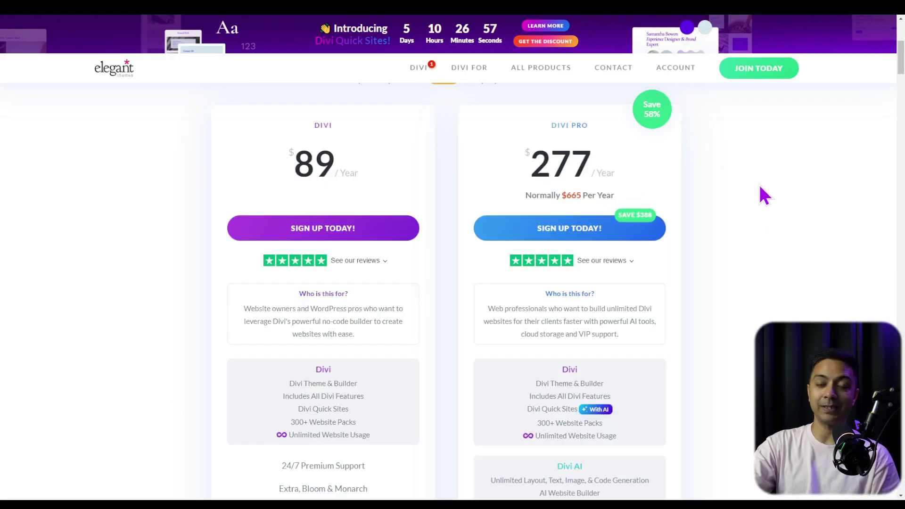
# - Download Divi.zip from the Elegant Themes Members Area, then return to the WordPress dashboard
pyautogui.moveTo(679, 71)
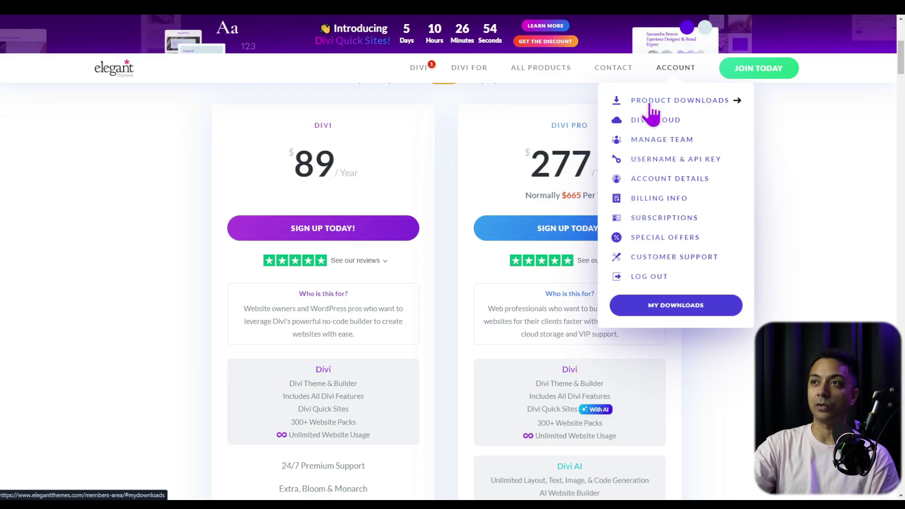
pyautogui.click(653, 114)
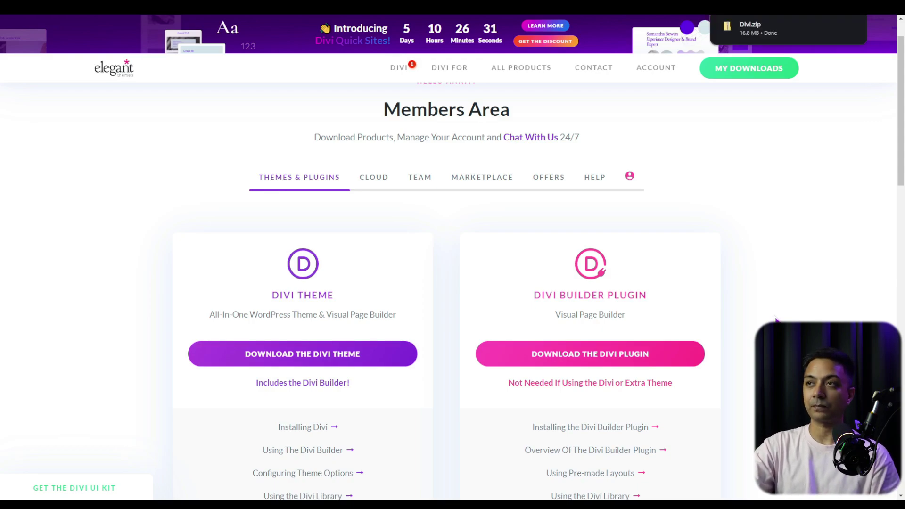
pyautogui.moveTo(753, 34)
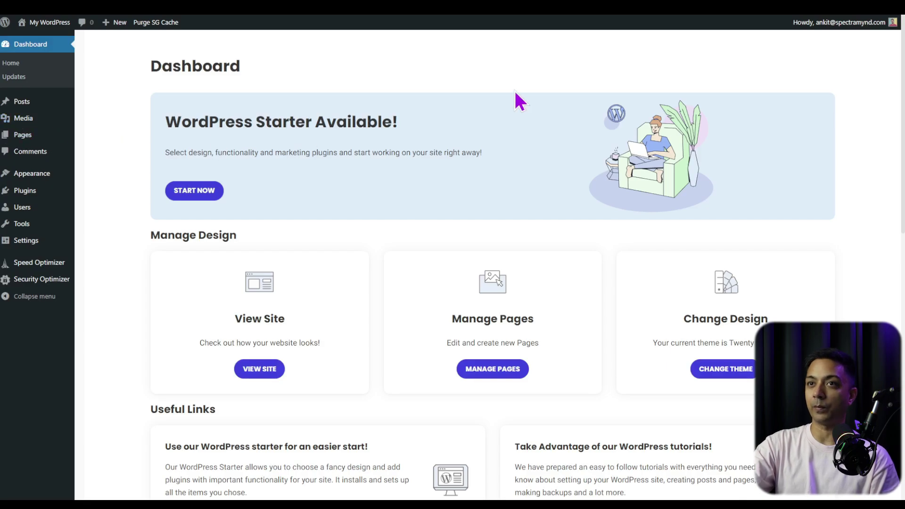
# - Upload Divi.zip as a new WordPress theme, install it, and activate Divi
pyautogui.moveTo(27, 178)
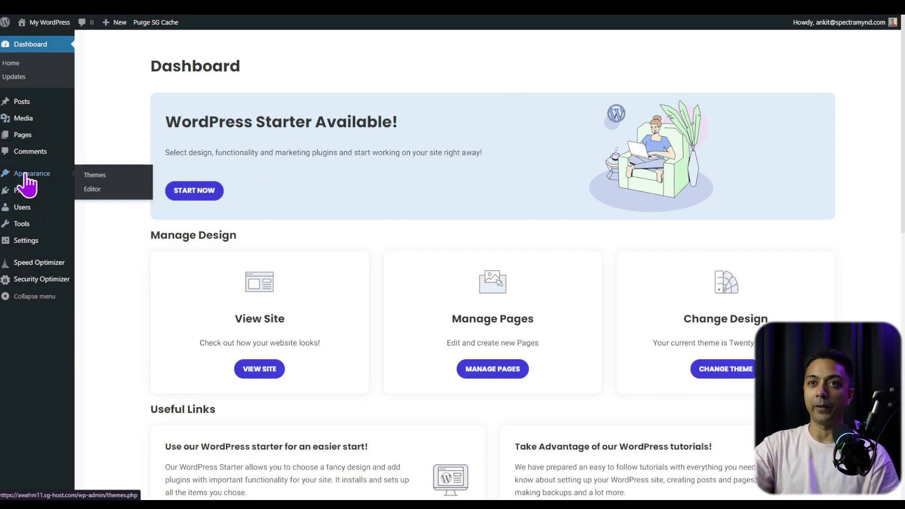
pyautogui.click(97, 175)
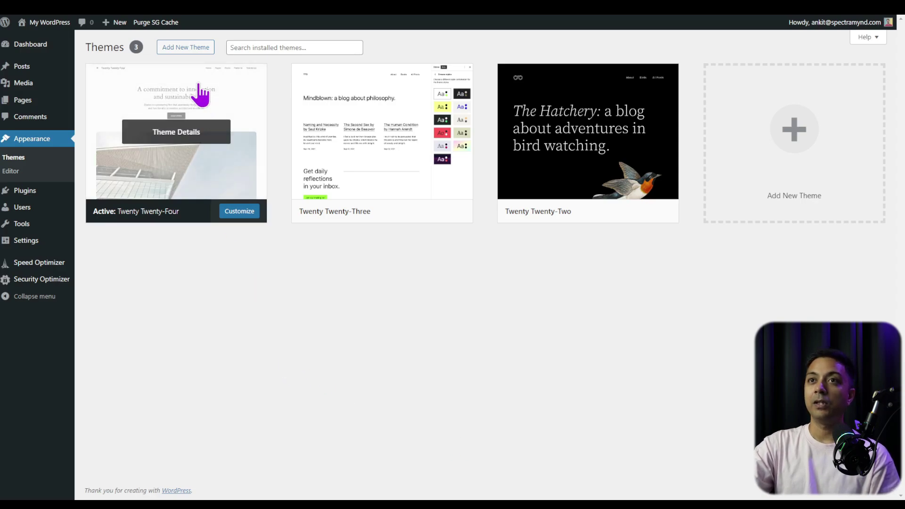
pyautogui.click(185, 47)
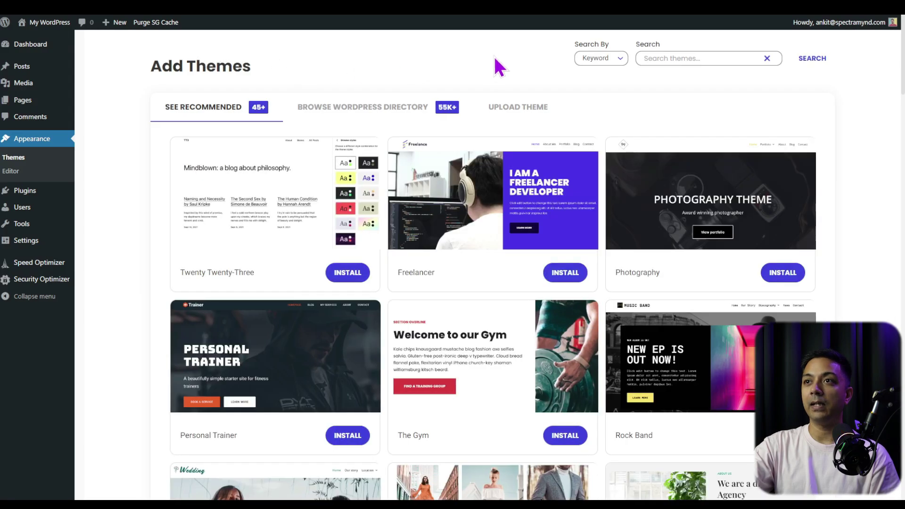
pyautogui.click(534, 119)
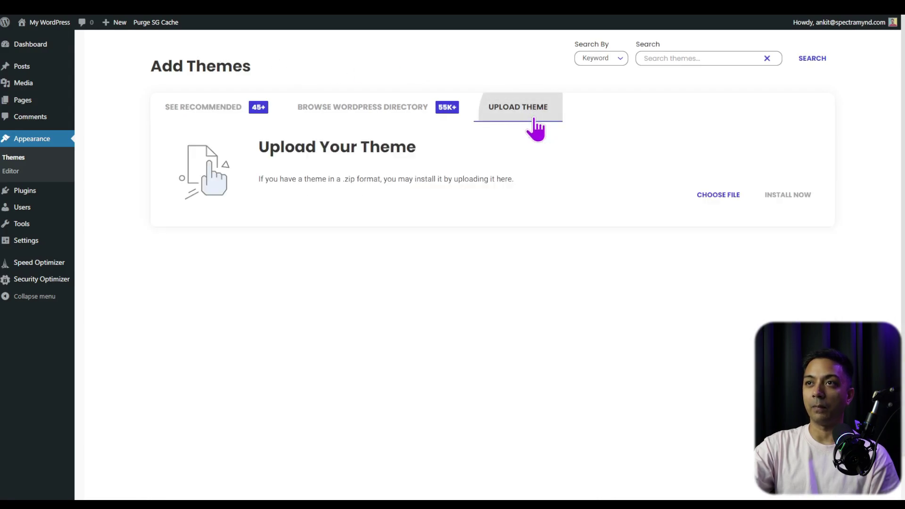
pyautogui.click(740, 199)
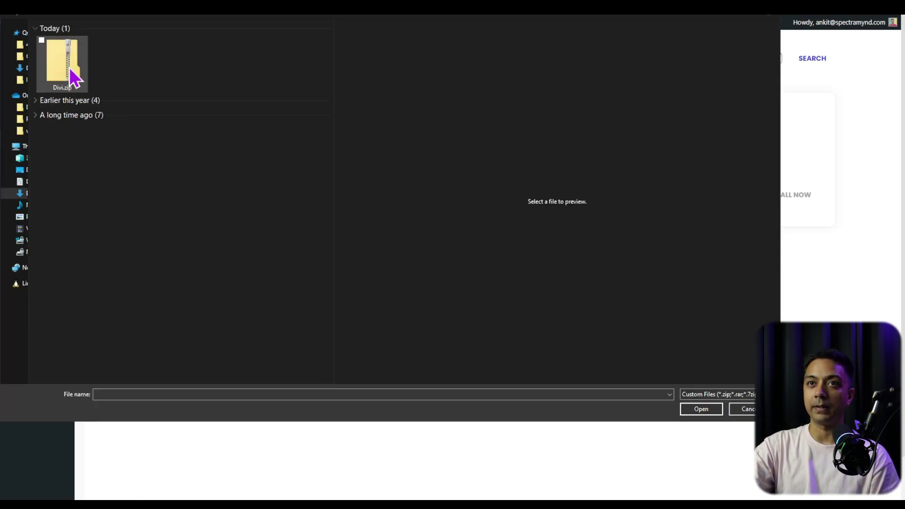
pyautogui.click(75, 72)
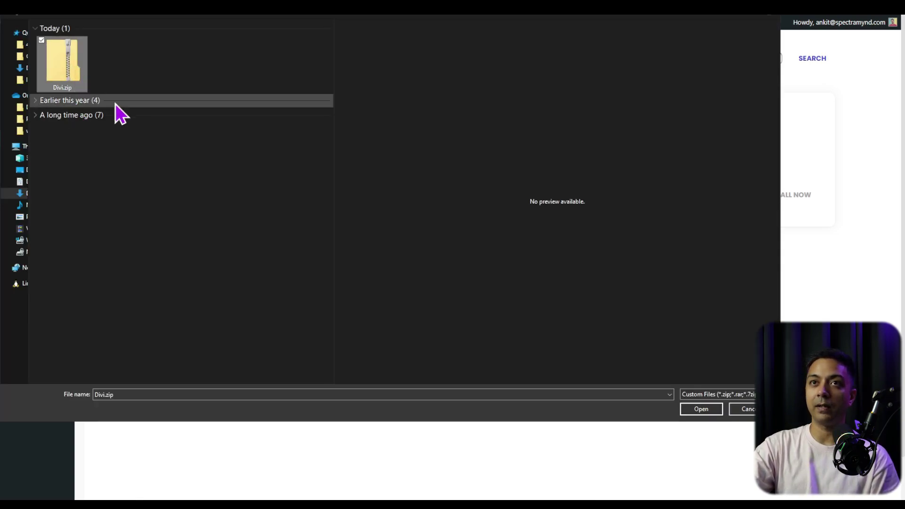
pyautogui.click(702, 410)
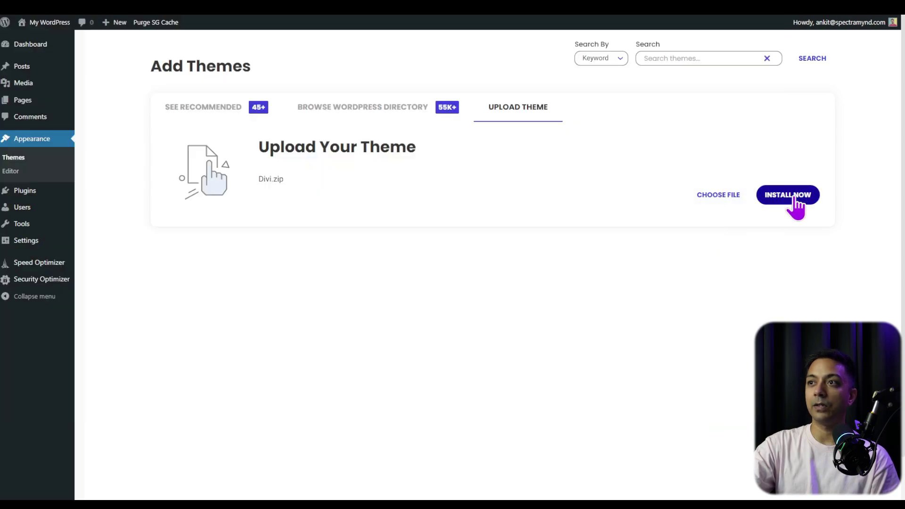
pyautogui.click(795, 198)
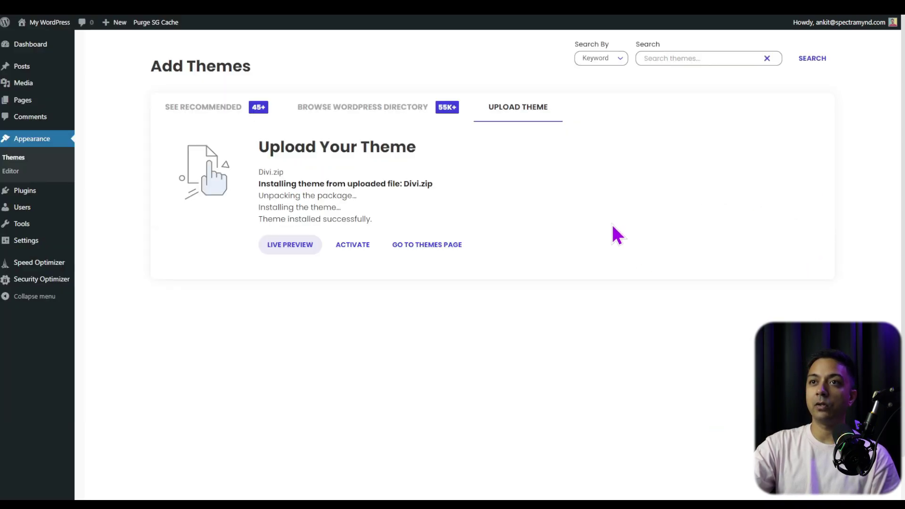
pyautogui.click(357, 253)
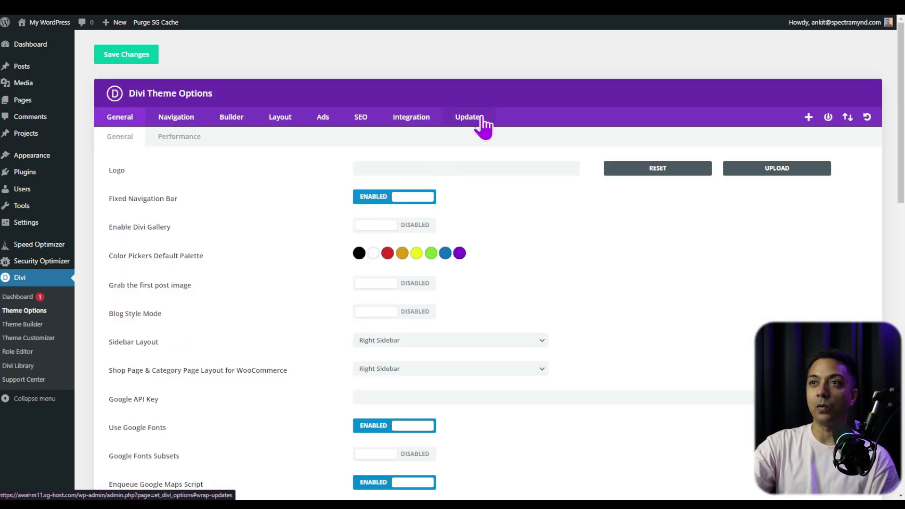
# - Bring up the Updates tab in Divi's Theme Options
pyautogui.click(482, 121)
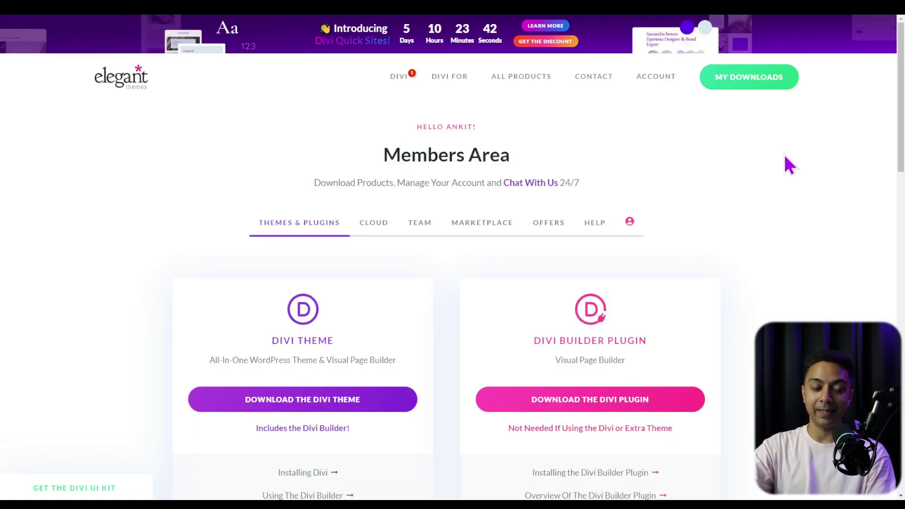
# - Copy the Elegant Themes account username into Divi's Username field
pyautogui.moveTo(664, 81)
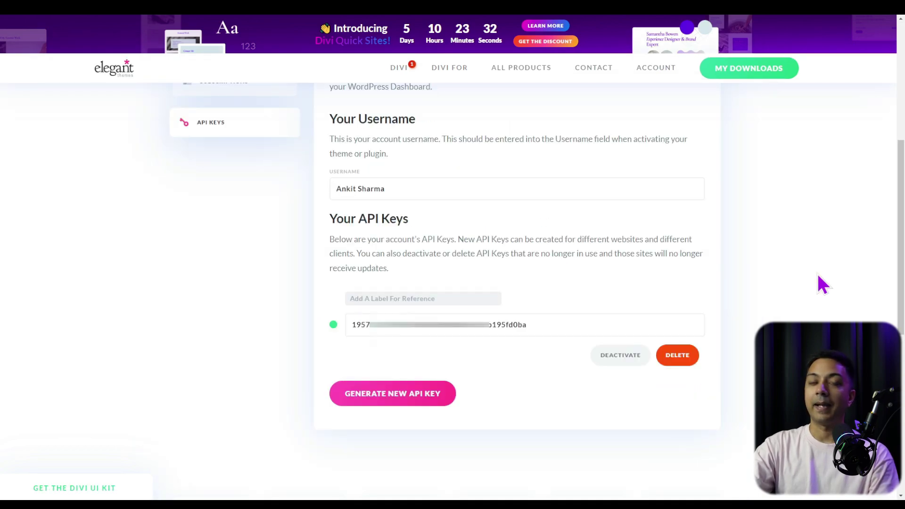
pyautogui.click(353, 193)
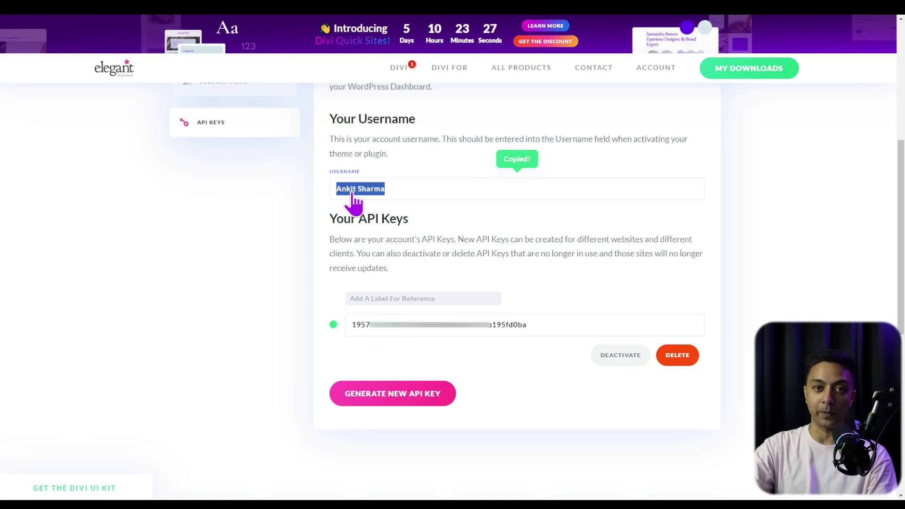
pyautogui.hotkey('alt', 'Tab')
pyautogui.click(410, 169)
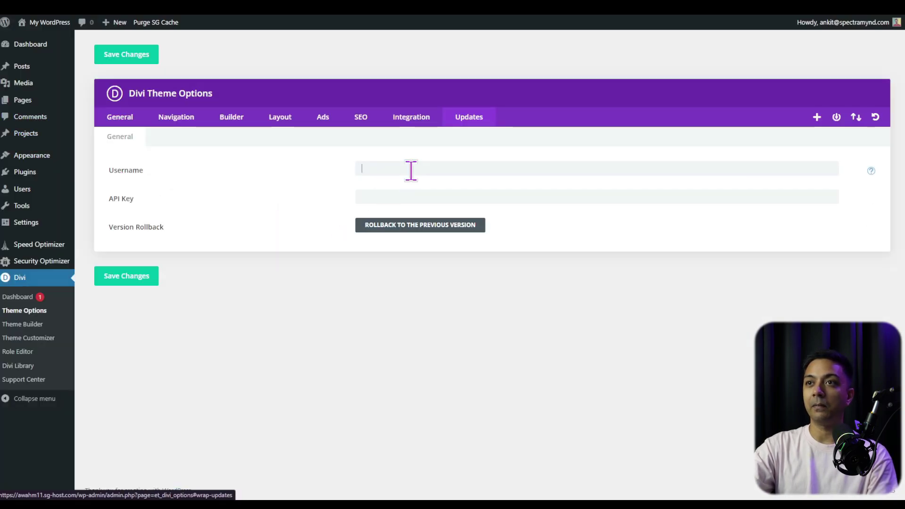
pyautogui.hotkey('ctrl', 'v')
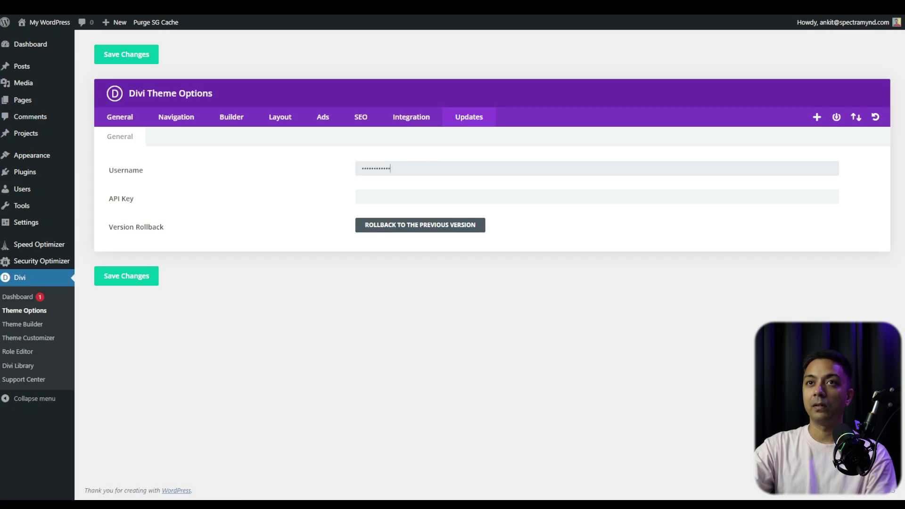
# - Copy the Elegant Themes API key into Divi's API Key field and save the changes
pyautogui.hotkey('ctrl', 'Tab')
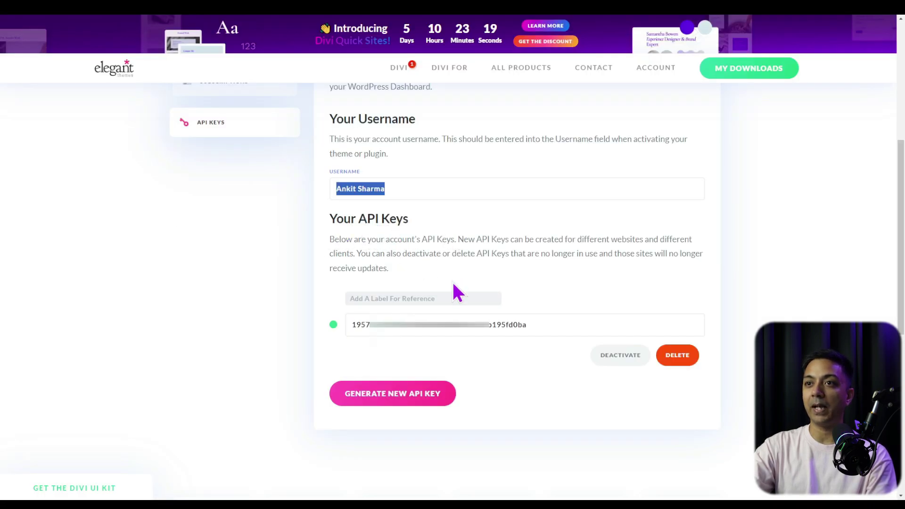
pyautogui.click(506, 336)
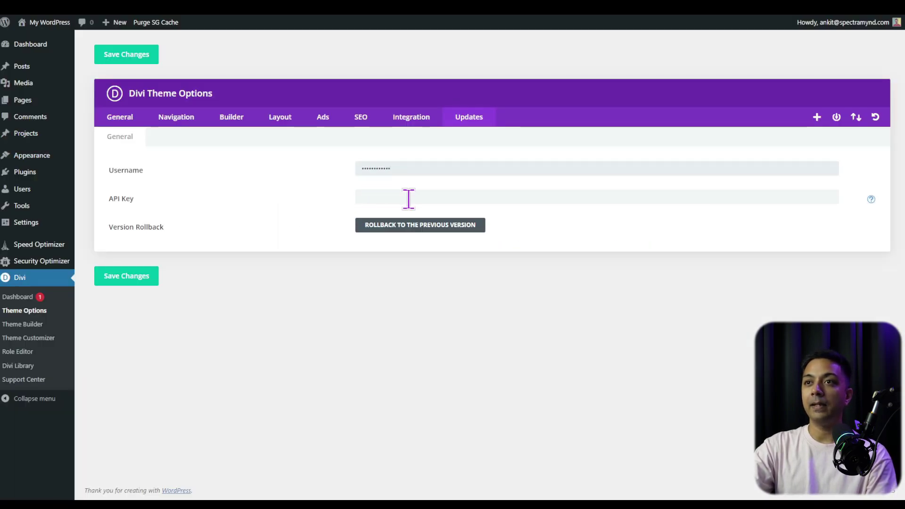
pyautogui.click(408, 198)
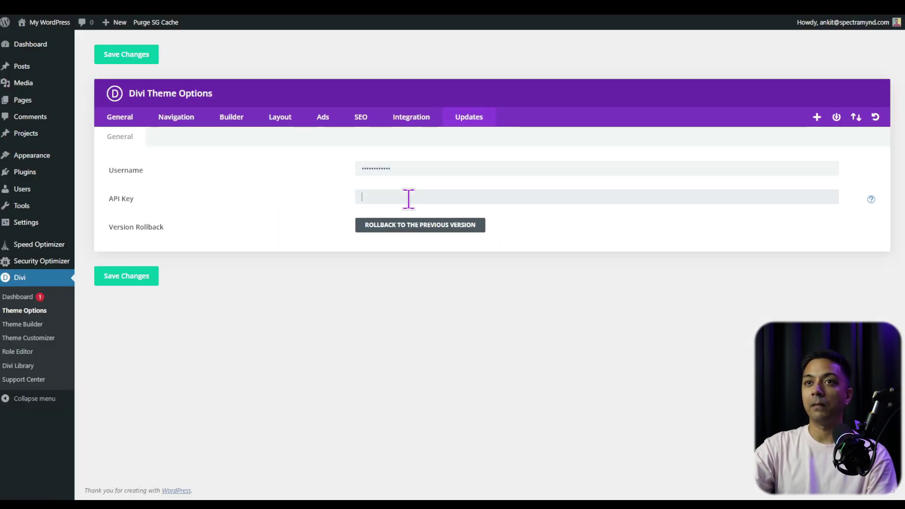
pyautogui.hotkey('ctrl', 'v')
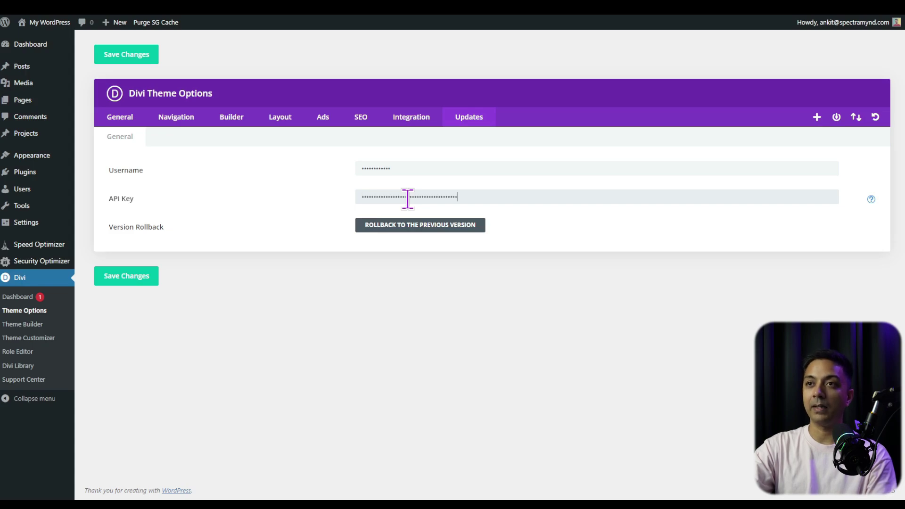
pyautogui.click(116, 284)
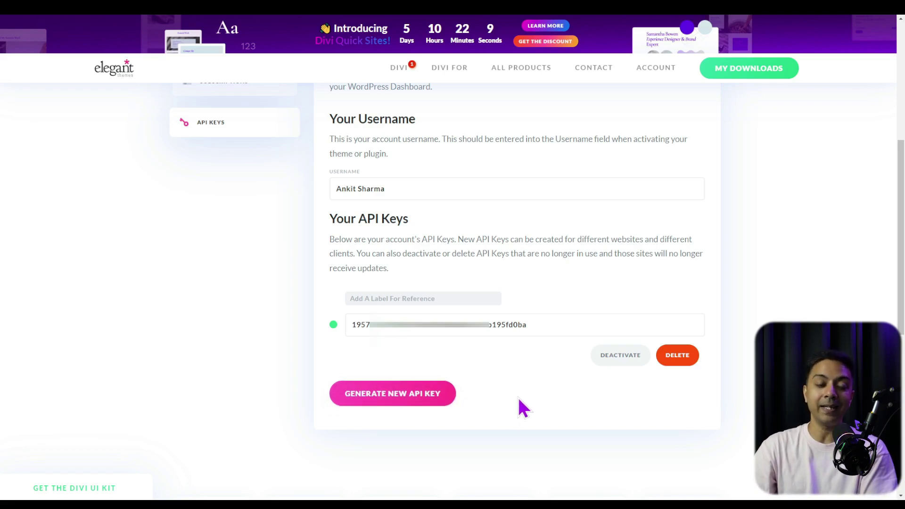
# - Start adding a reference label to the Elegant Themes API key
pyautogui.click(388, 298)
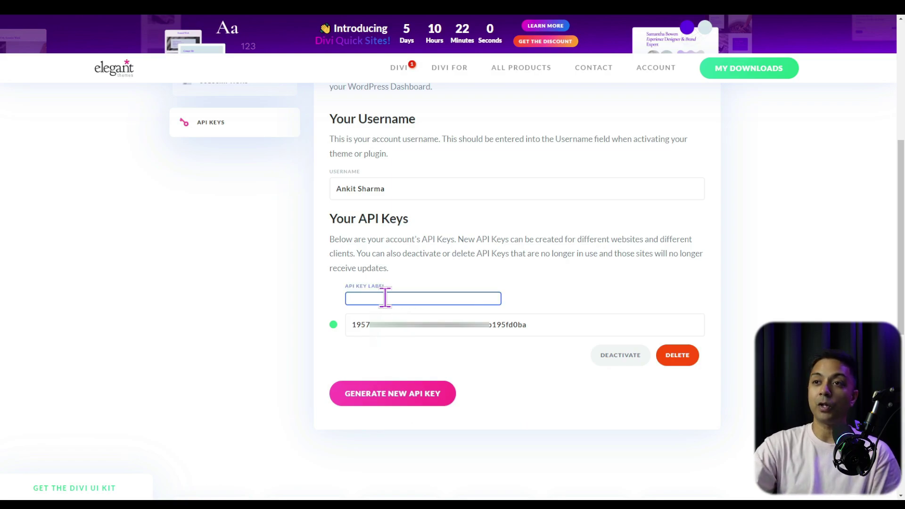